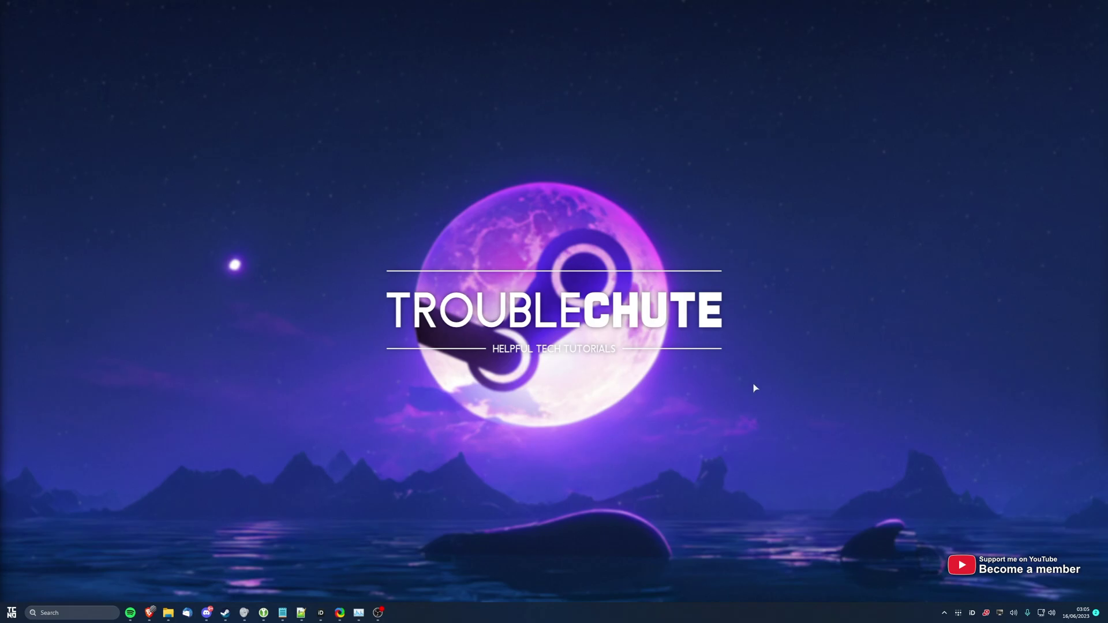
- Launch the Steam client from Windows search to show its game library
{"action": "key", "text": "super"}
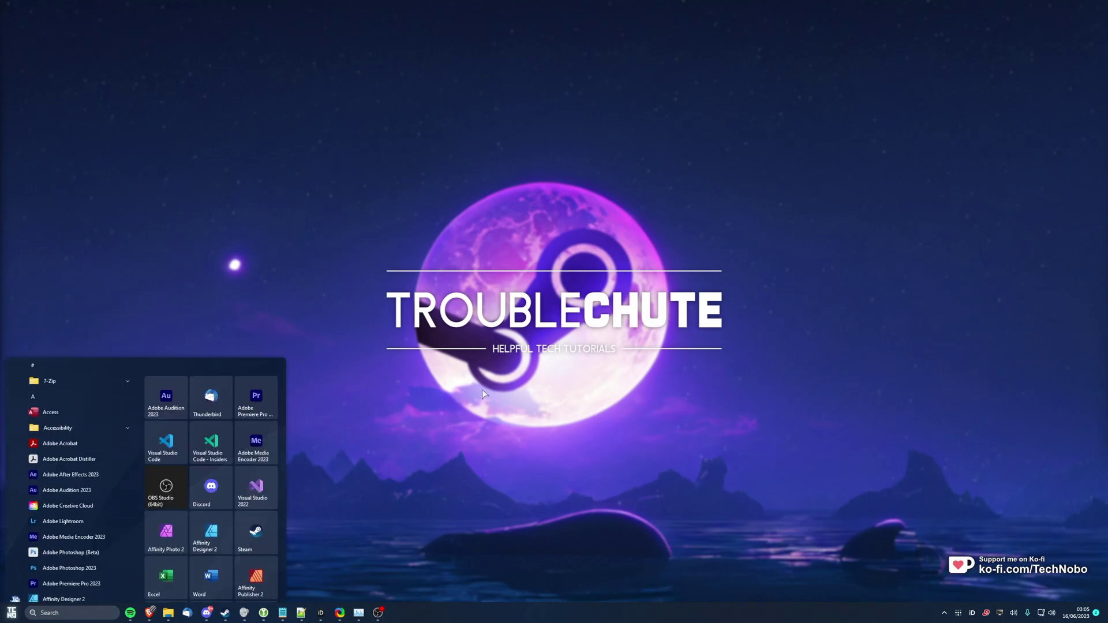
{"action": "type", "text": "steam"}
{"action": "key", "text": "Return"}
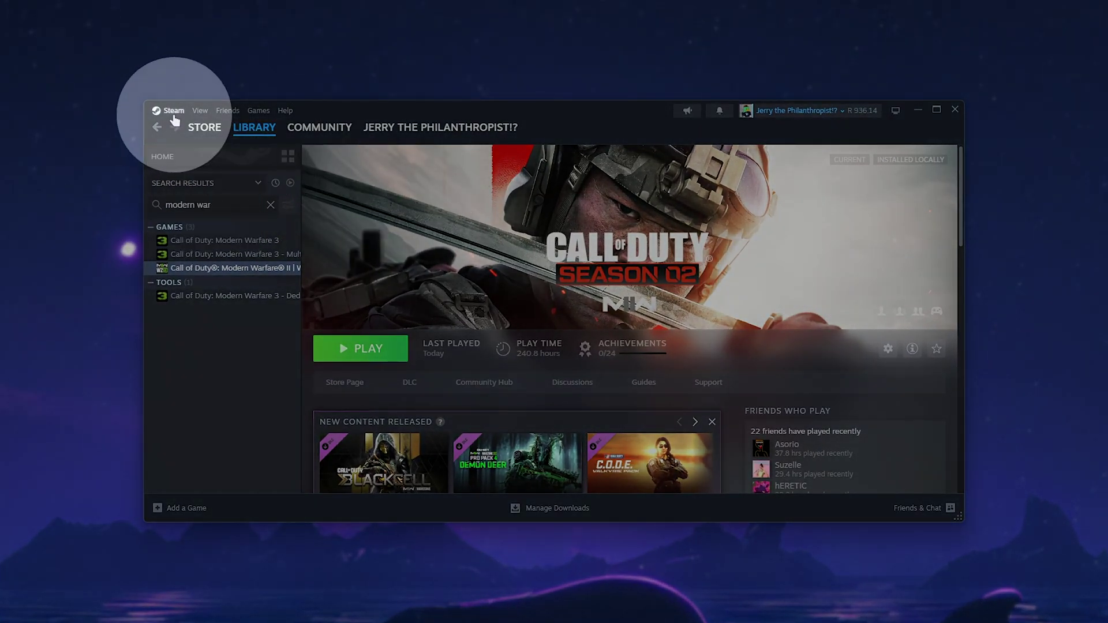
- Open Steam's Interface settings and confirm Client Beta Participation stays on Steam Beta Update
{"action": "left_click", "coordinate": [174, 110]}
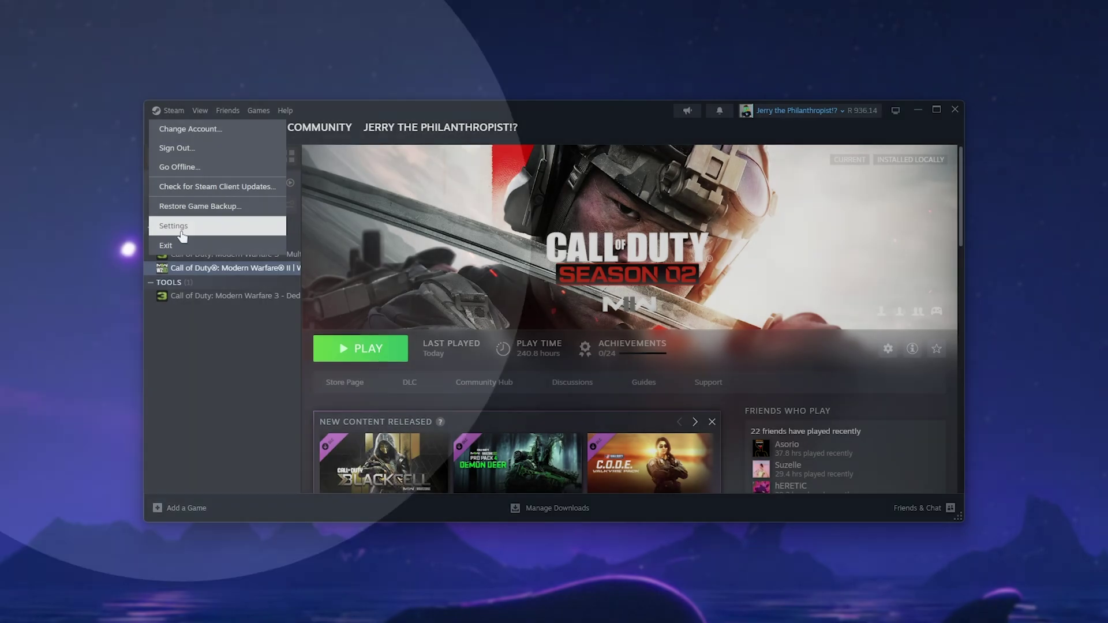
{"action": "left_click", "coordinate": [167, 230]}
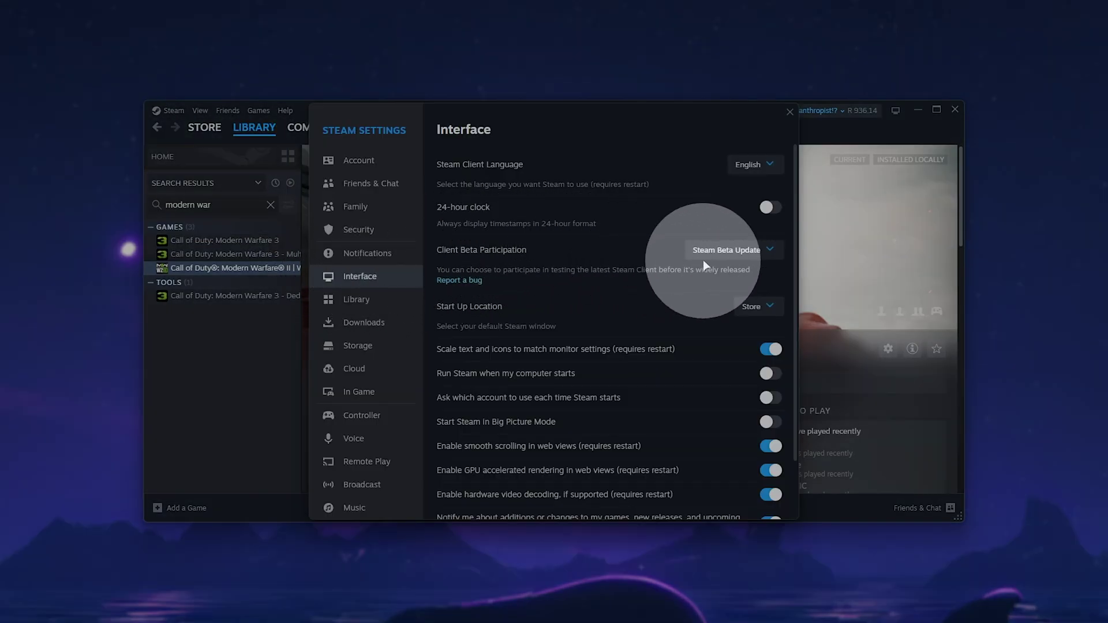
{"action": "left_click", "coordinate": [727, 250]}
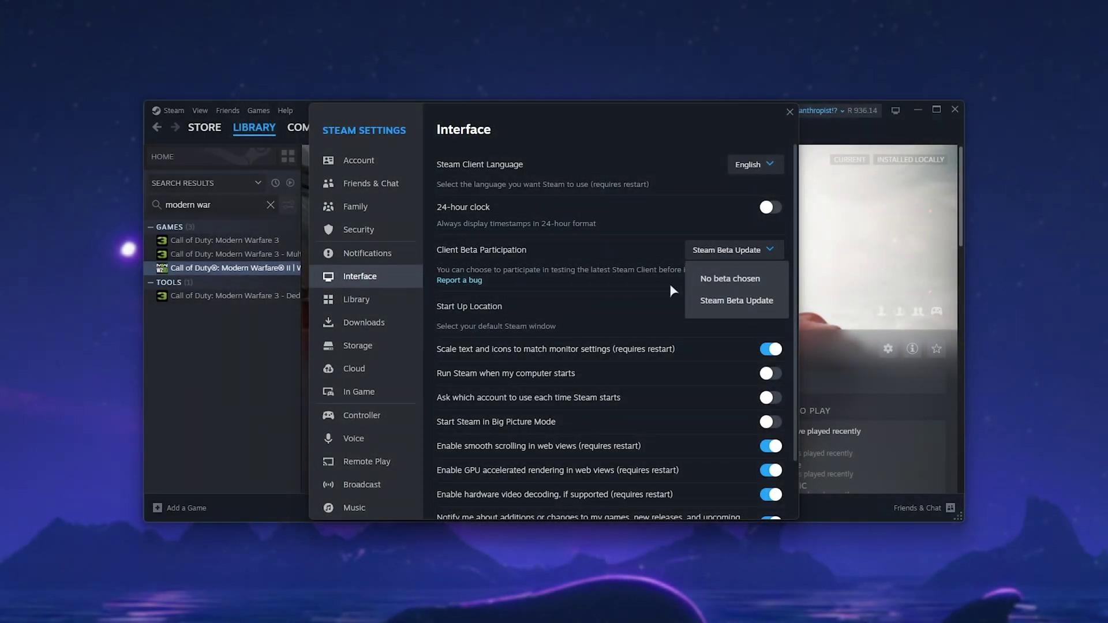
{"action": "left_click", "coordinate": [684, 259]}
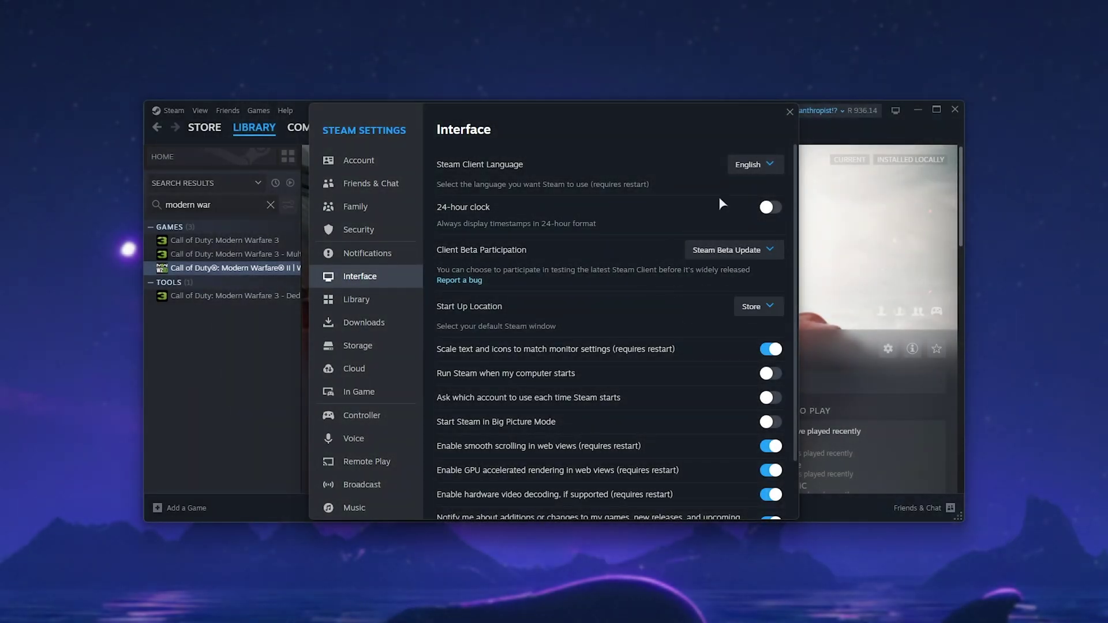
- Close the Steam Settings window
{"action": "left_click", "coordinate": [789, 112]}
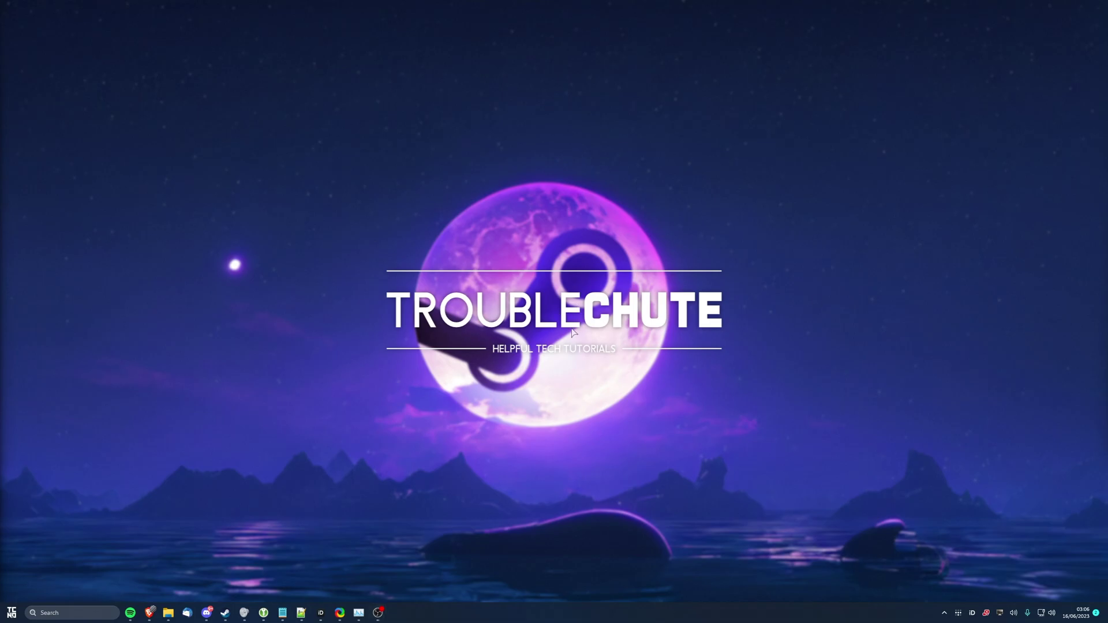
- Open the Windows Run dialog
{"action": "key", "text": "super+r"}
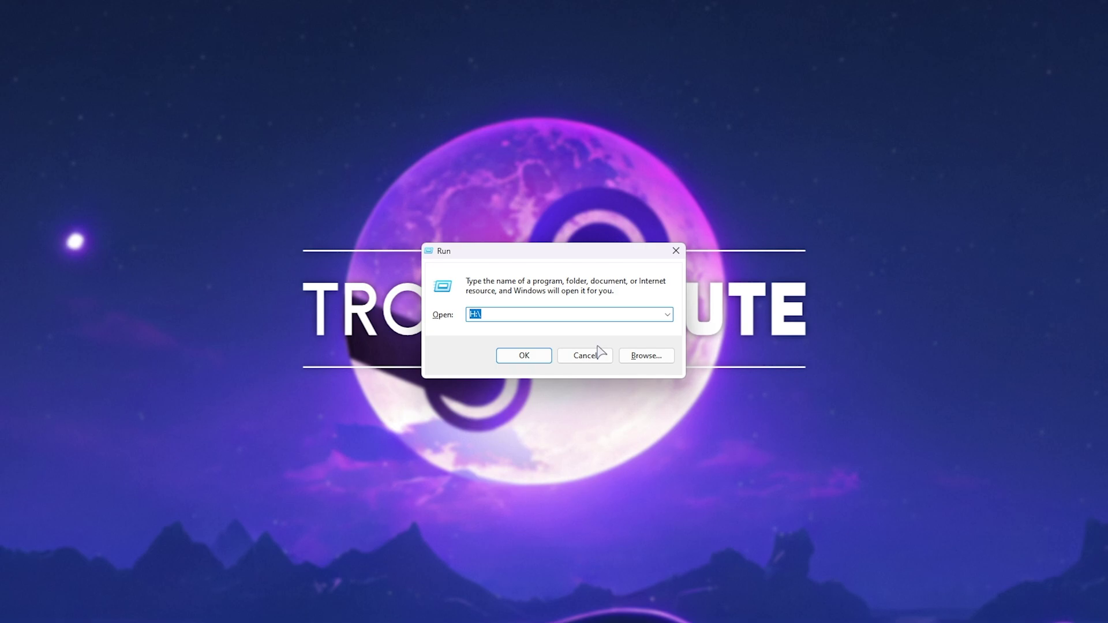
{"action": "type", "text": "steam"}
{"action": "type", "text": "/"}
{"action": "type", "text": "ClientBeta"}
- Run steam://ClientBeta to reopen Steam's Interface settings showing Steam Beta Update
{"action": "key", "text": "Return"}
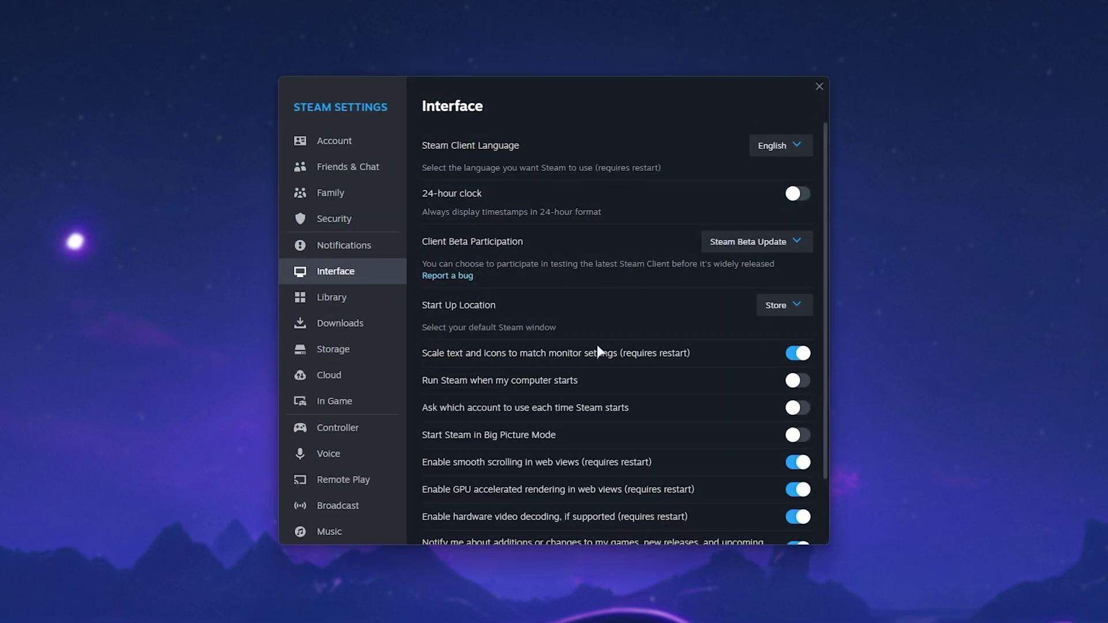